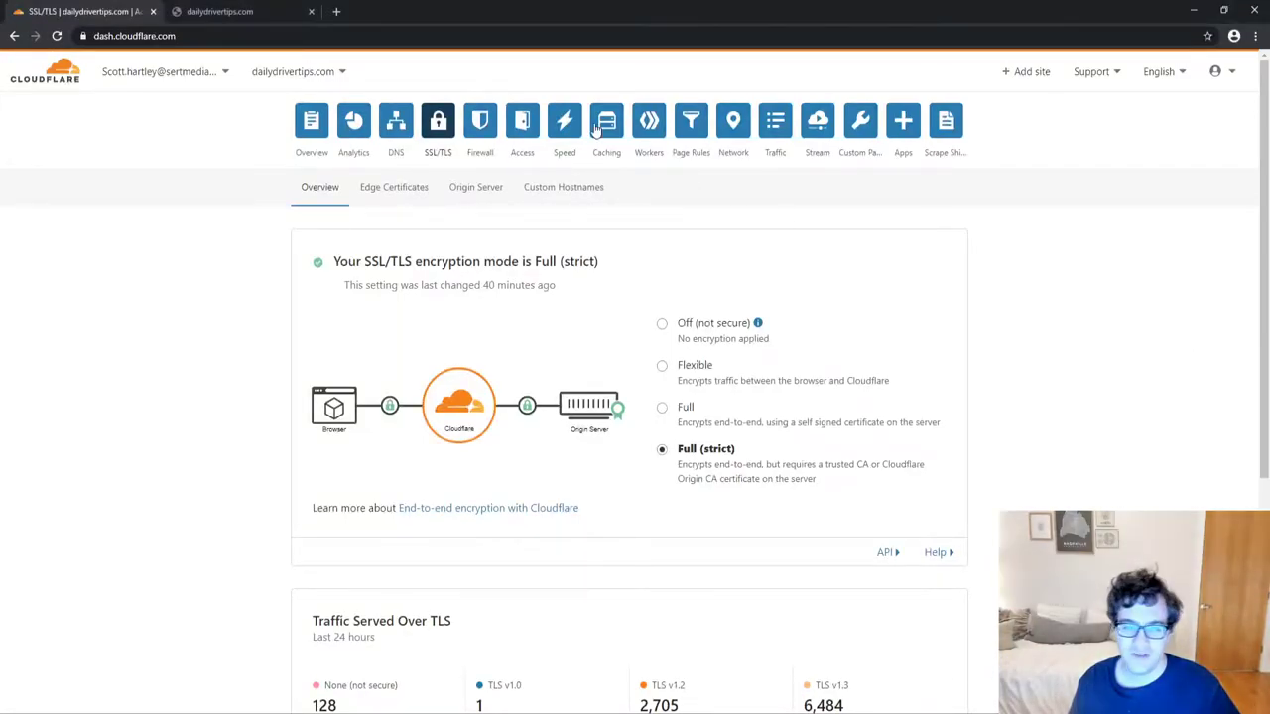
Switch to the dailydrivertips.com tab showing the ERR_SSL_VERSION_OR_CIPHER_MISMATCH error.
left_click(243, 13)
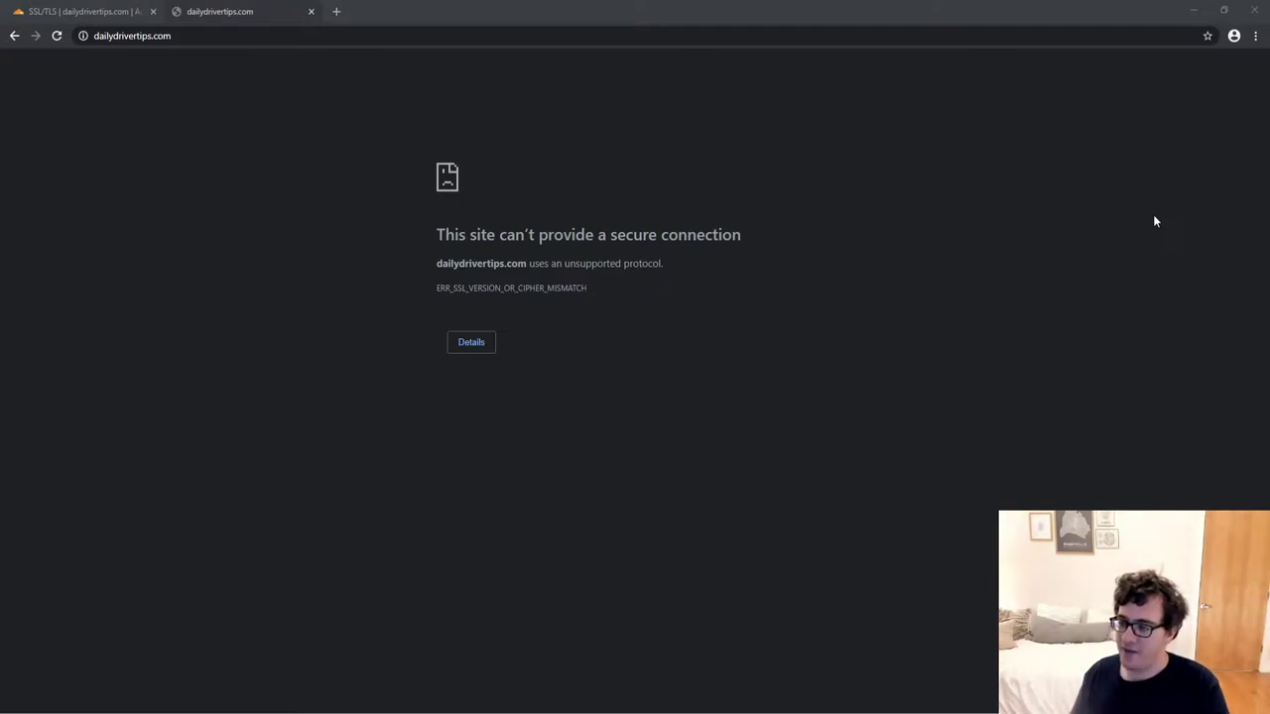
Return to the SSL/TLS | dailydrivertips.com tab, where encryption mode reads Full (strict).
left_click(1152, 215)
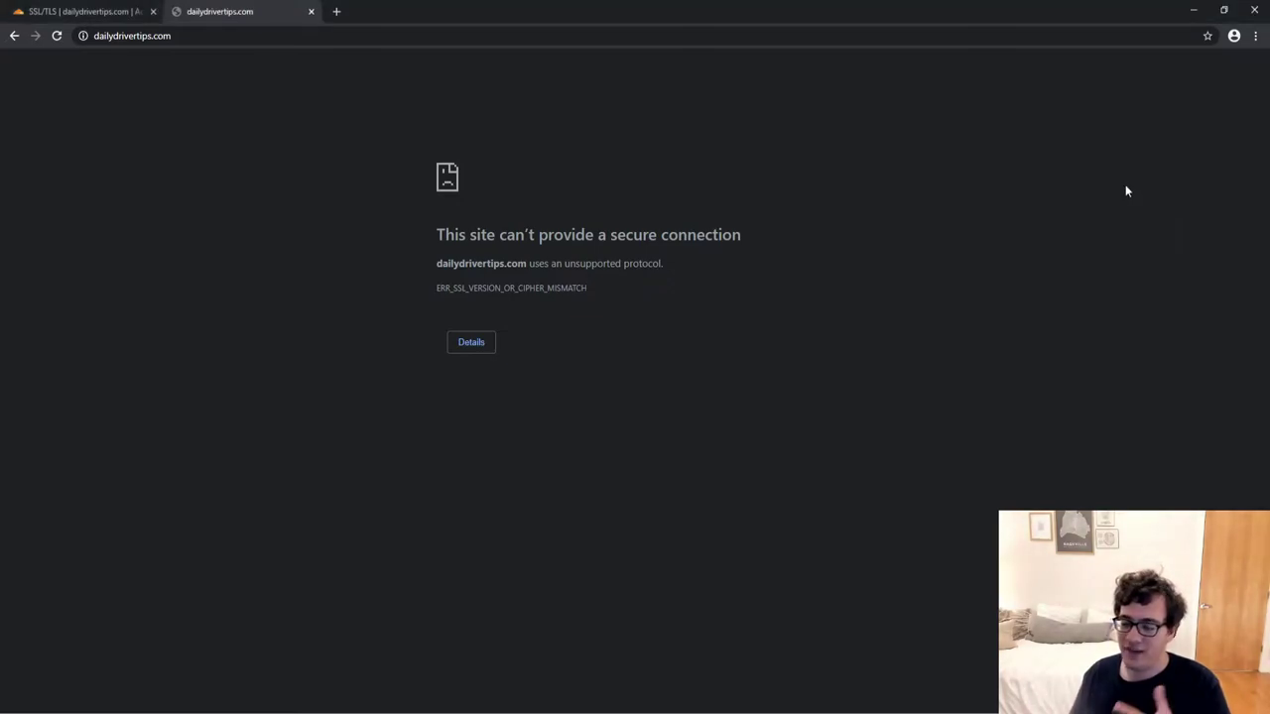
left_click(84, 8)
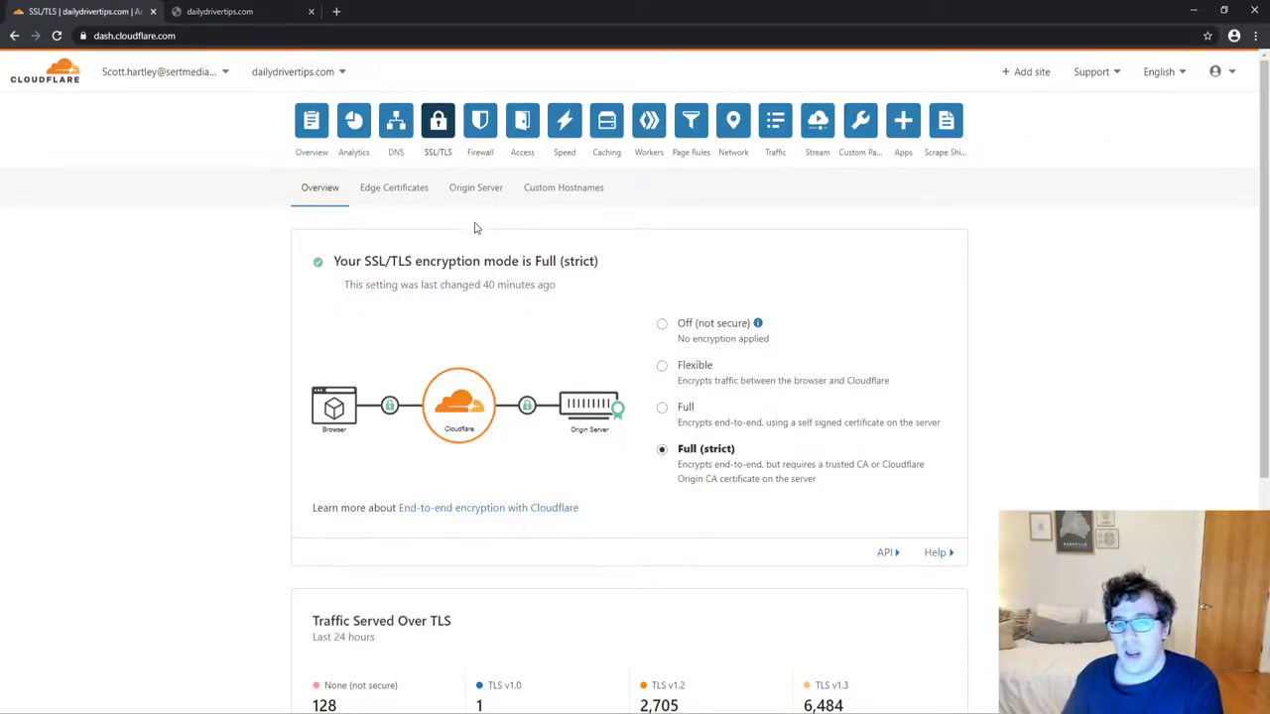
On the Edge Certificates page, turn on Universal SSL for dailydrivertips.com.
left_click(377, 190)
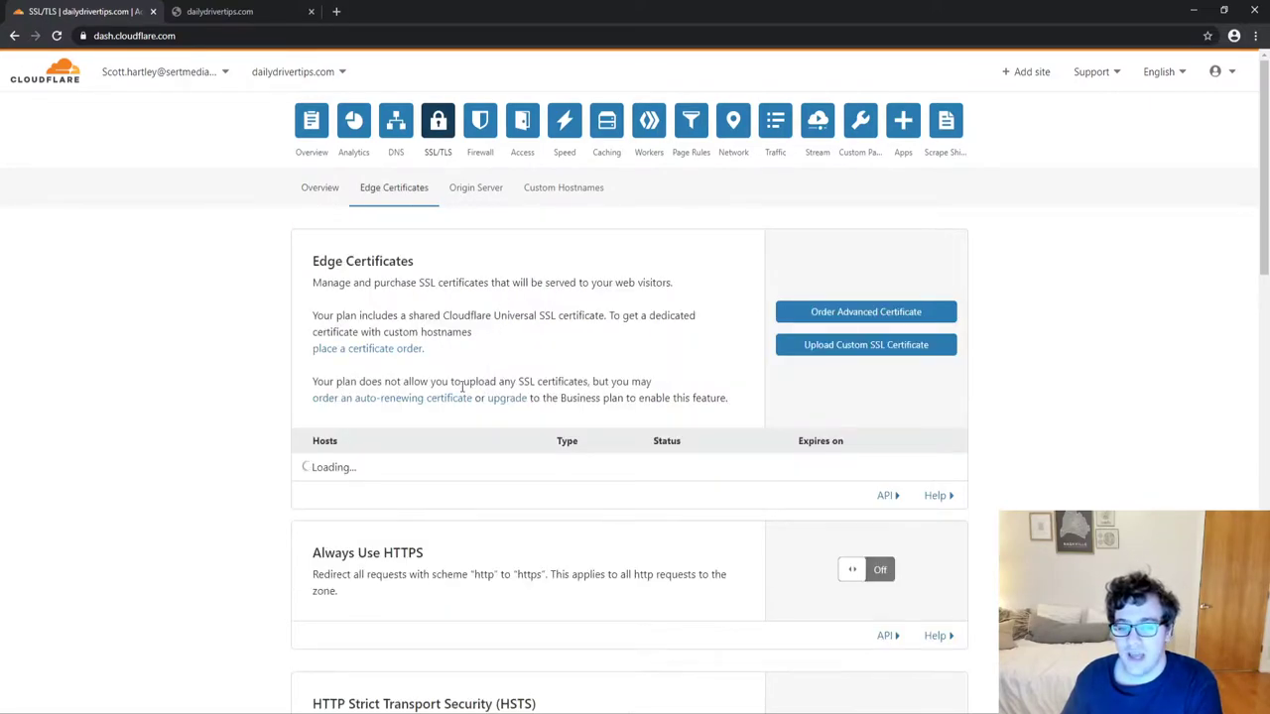
double_click(352, 467)
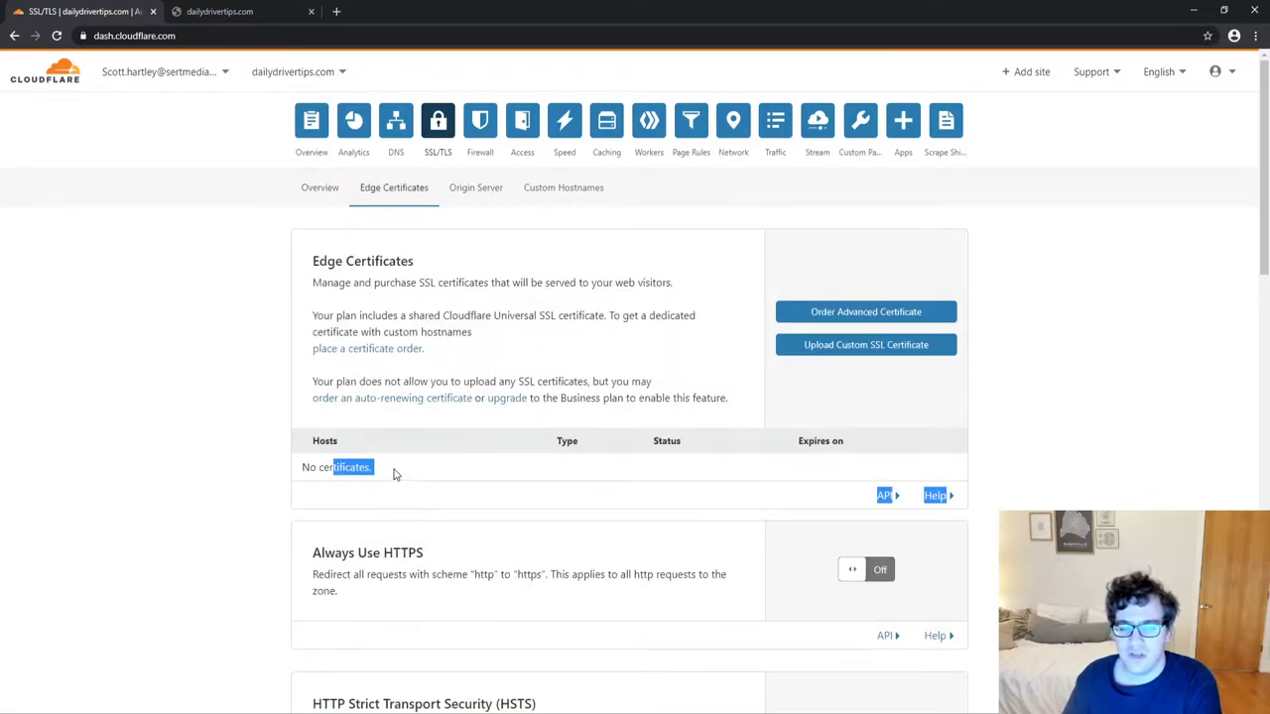
left_click(318, 459)
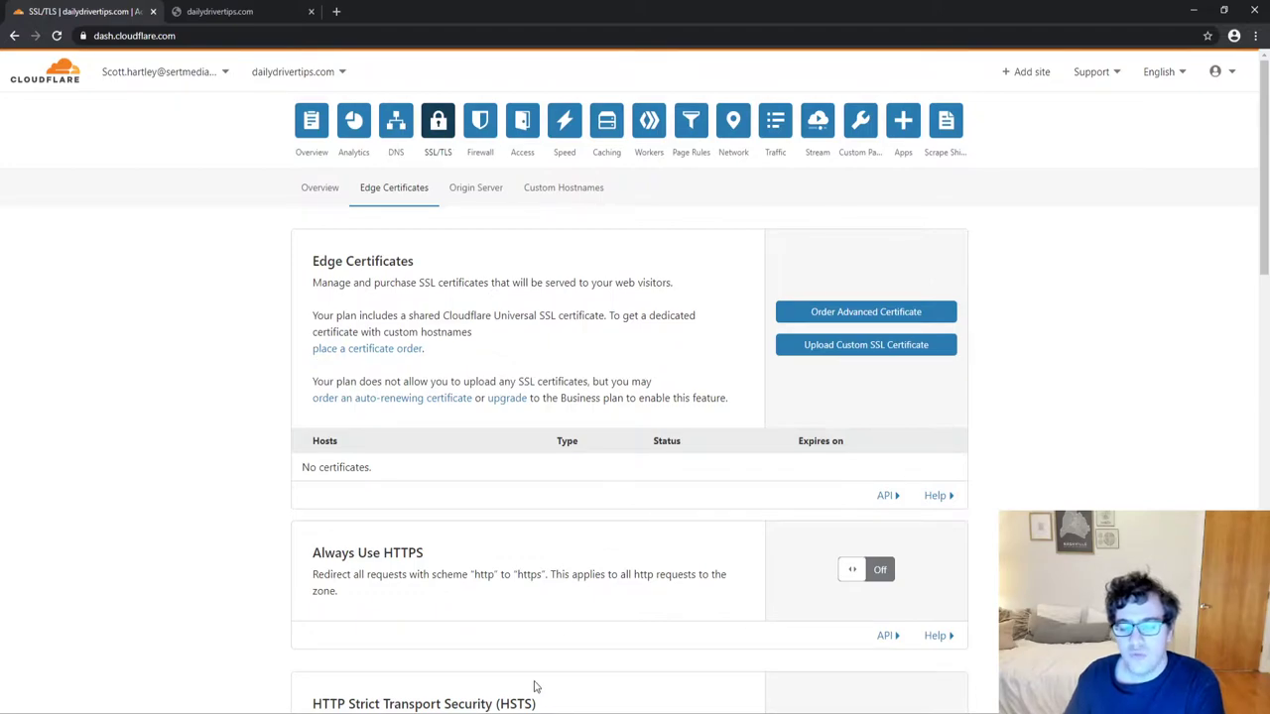
scroll(269, 454, "down", 12)
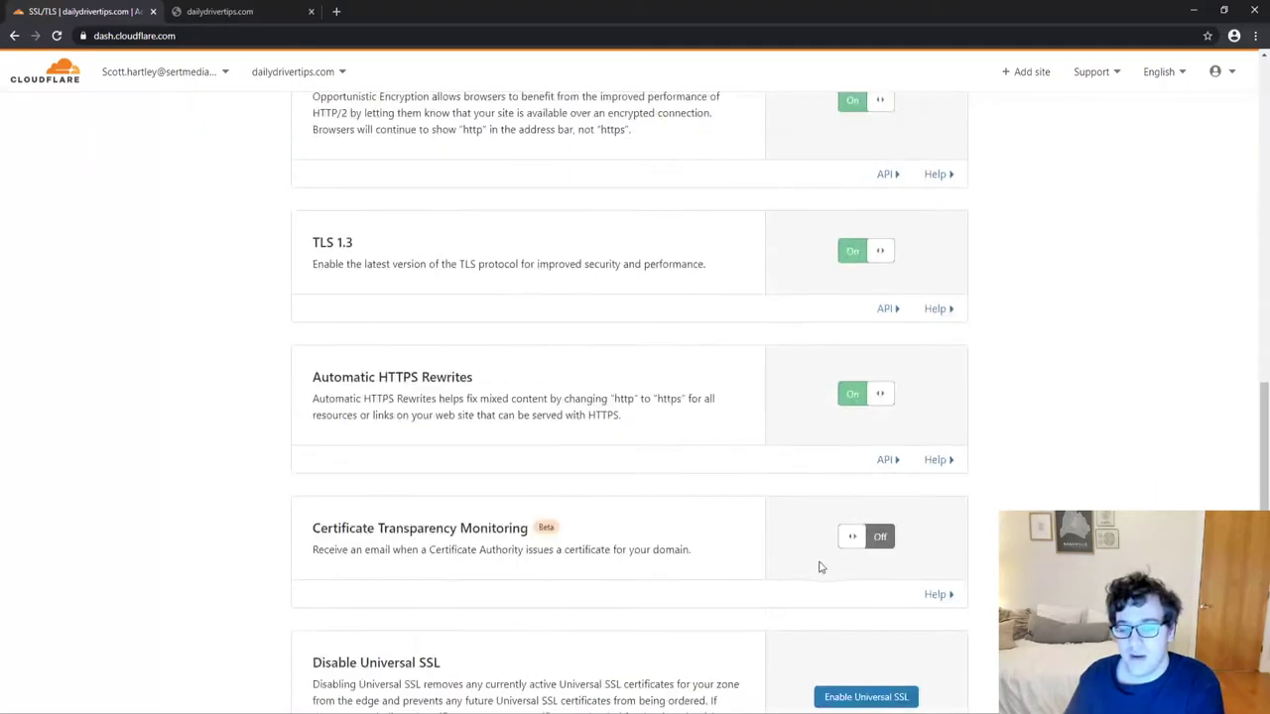
left_click(911, 373)
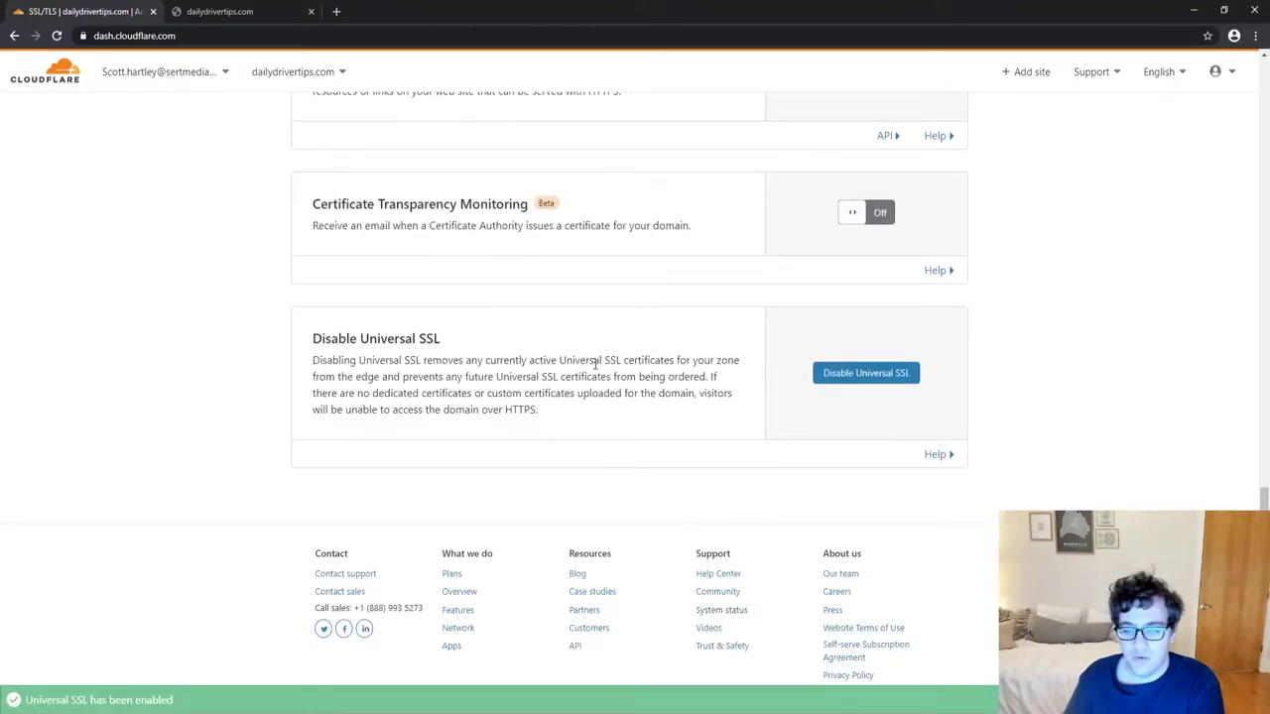
scroll(466, 425, "up", 3)
scroll(466, 425, "up", 10)
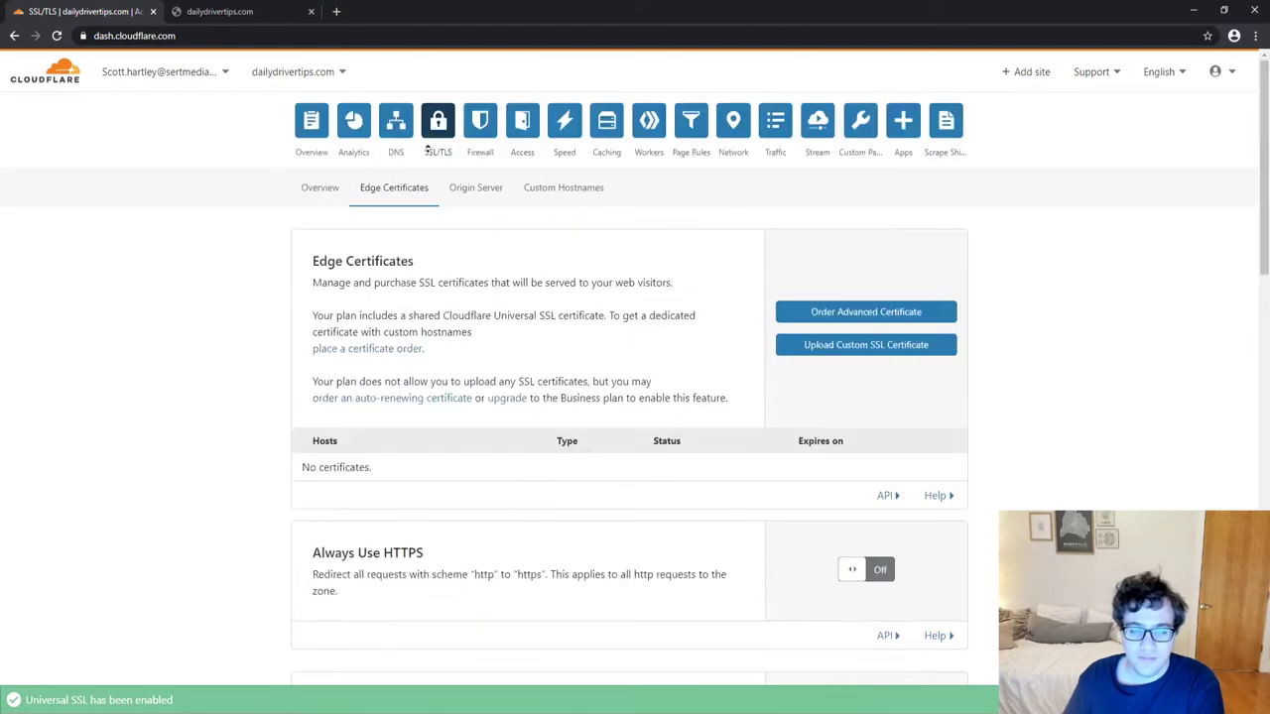
Reload until the Universal certificate shows Active, expiring 2021-06-12.
left_click(57, 36)
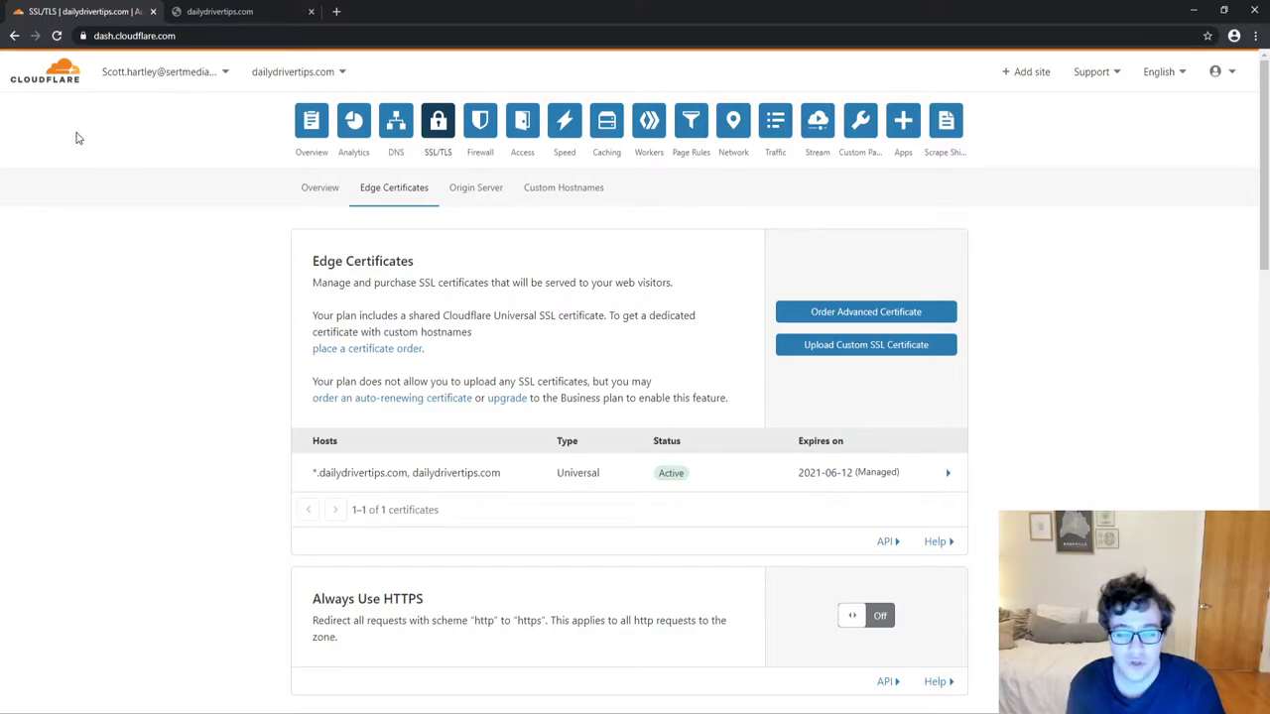
Confirm Pause Cloudflare on Site under the Overview page's Advanced Actions.
left_click(307, 127)
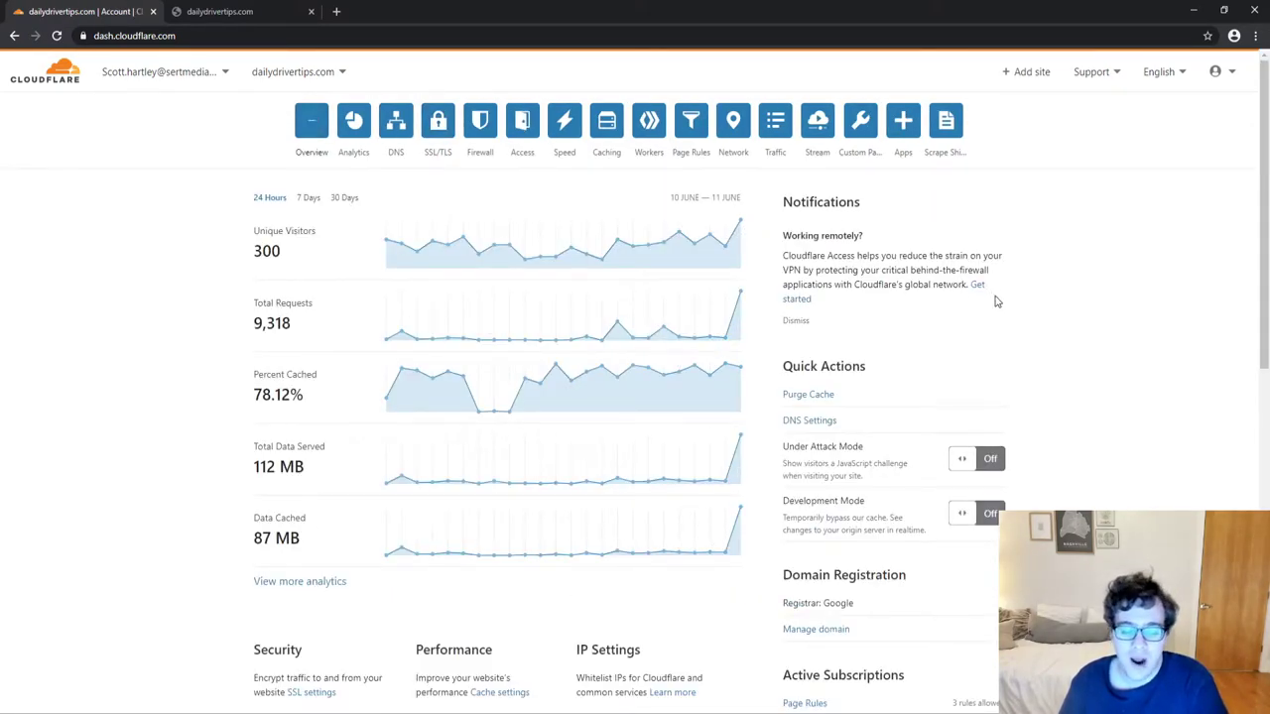
scroll(1065, 289, "down", 5)
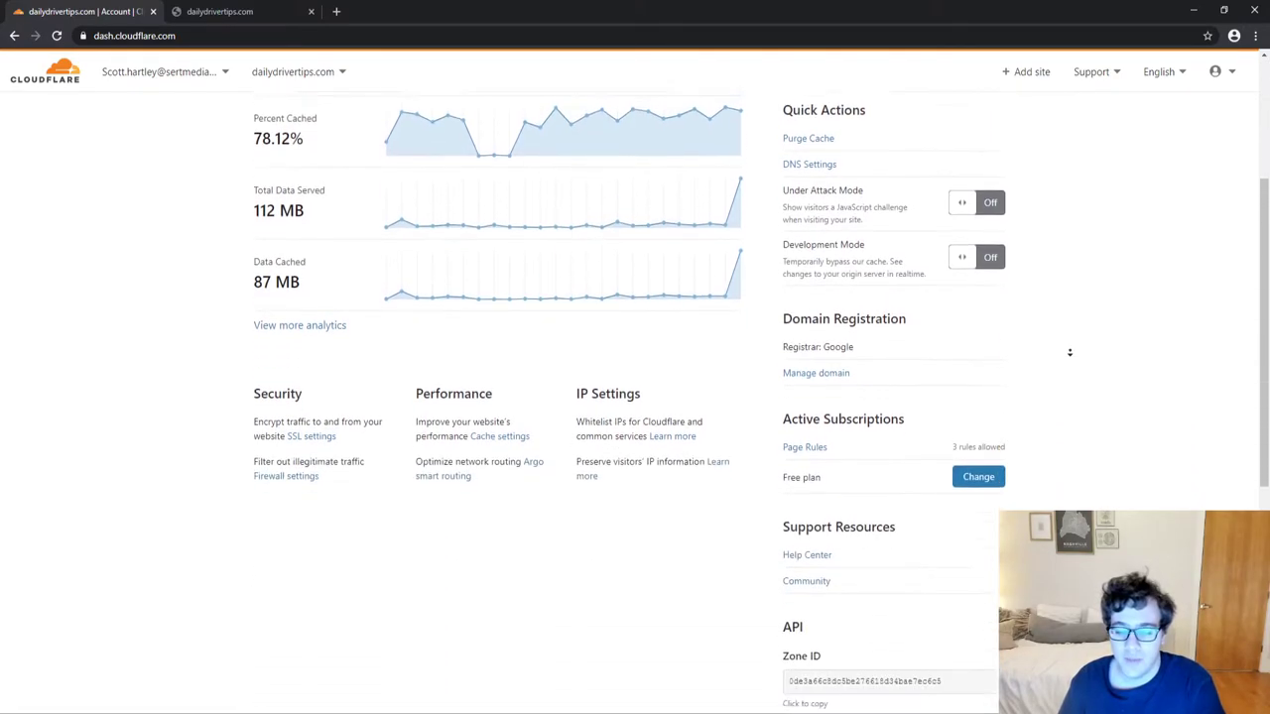
scroll(1060, 364, "down", 2)
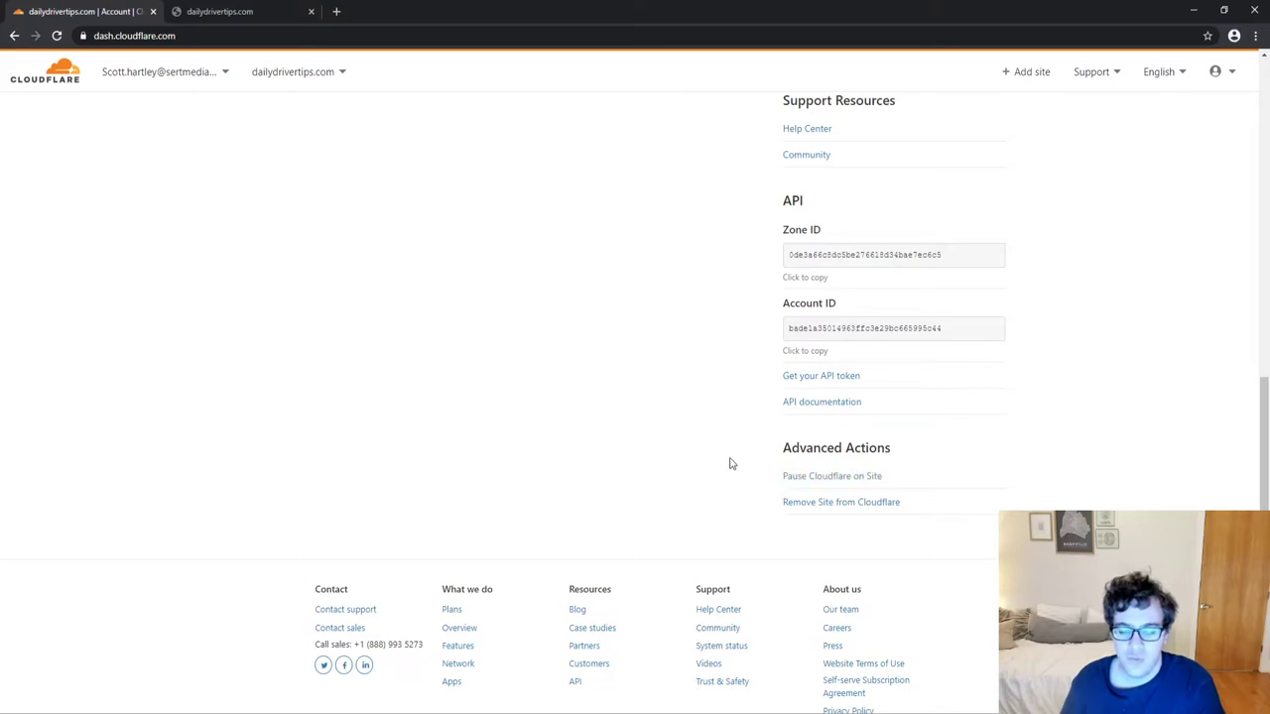
left_click(856, 477)
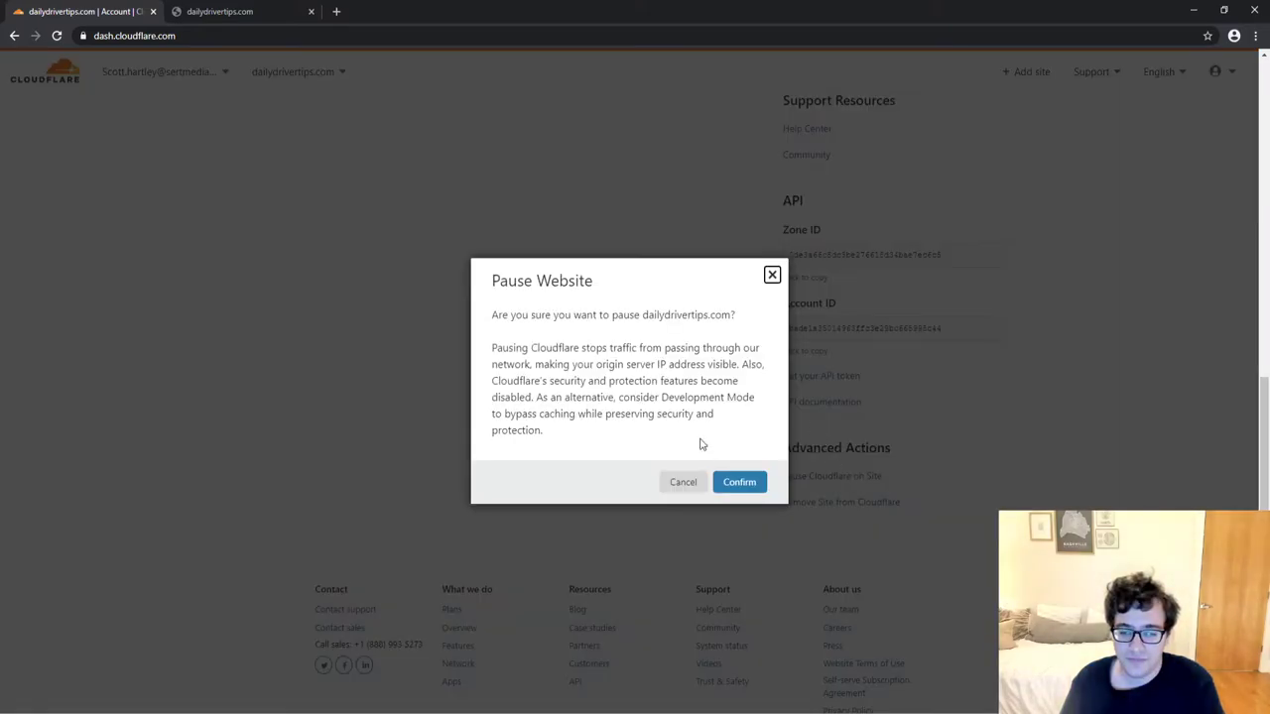
left_click(737, 485)
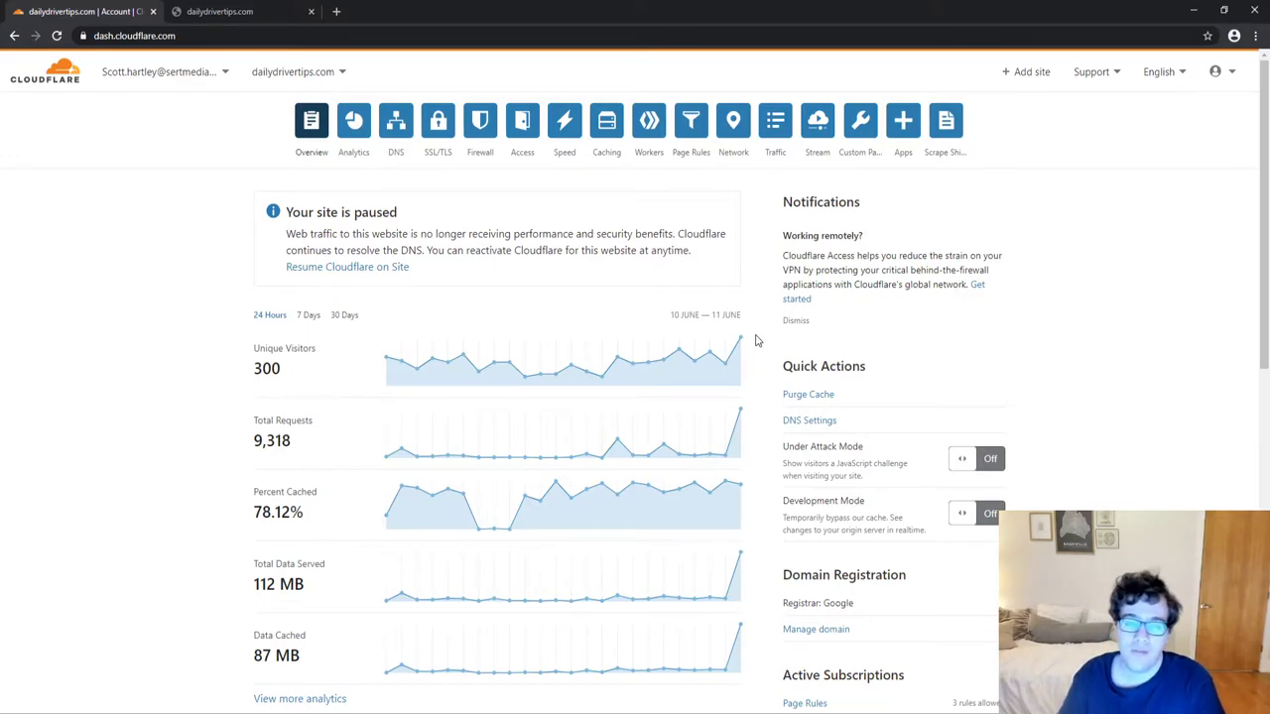
Verify the Universal edge certificate is Active, then resume Cloudflare on the site from Overview.
left_click(440, 121)
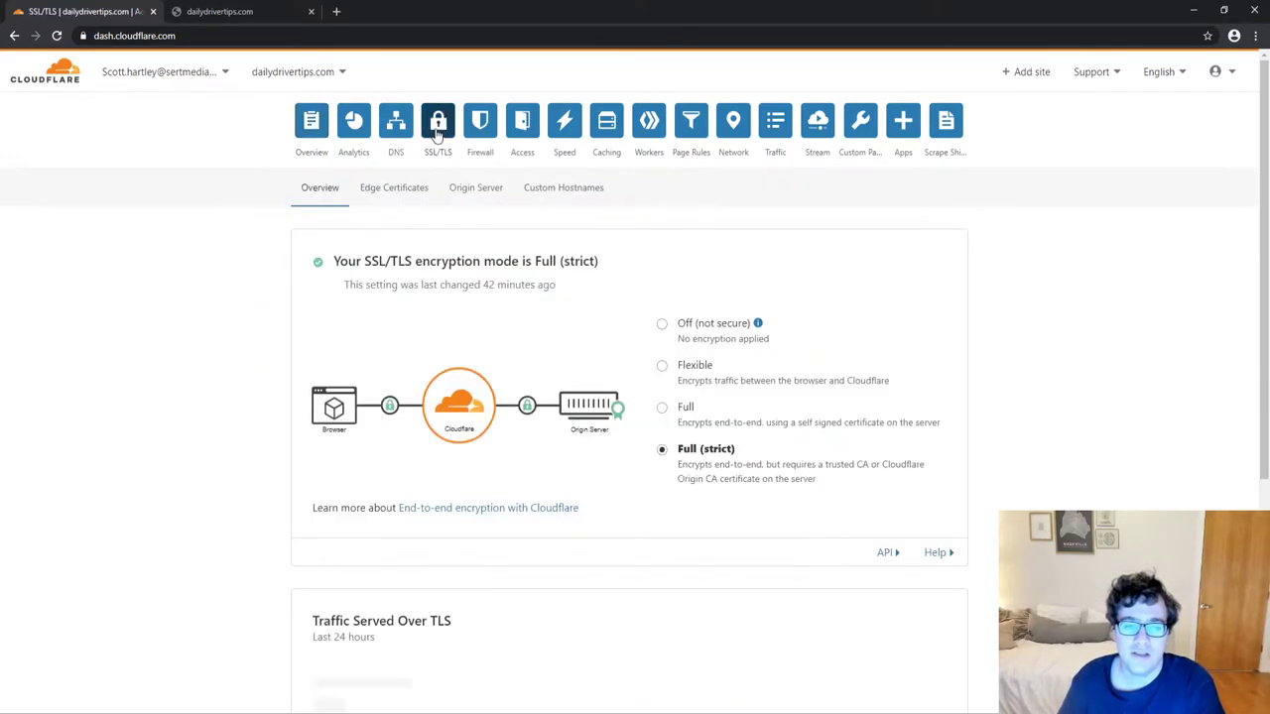
left_click(408, 189)
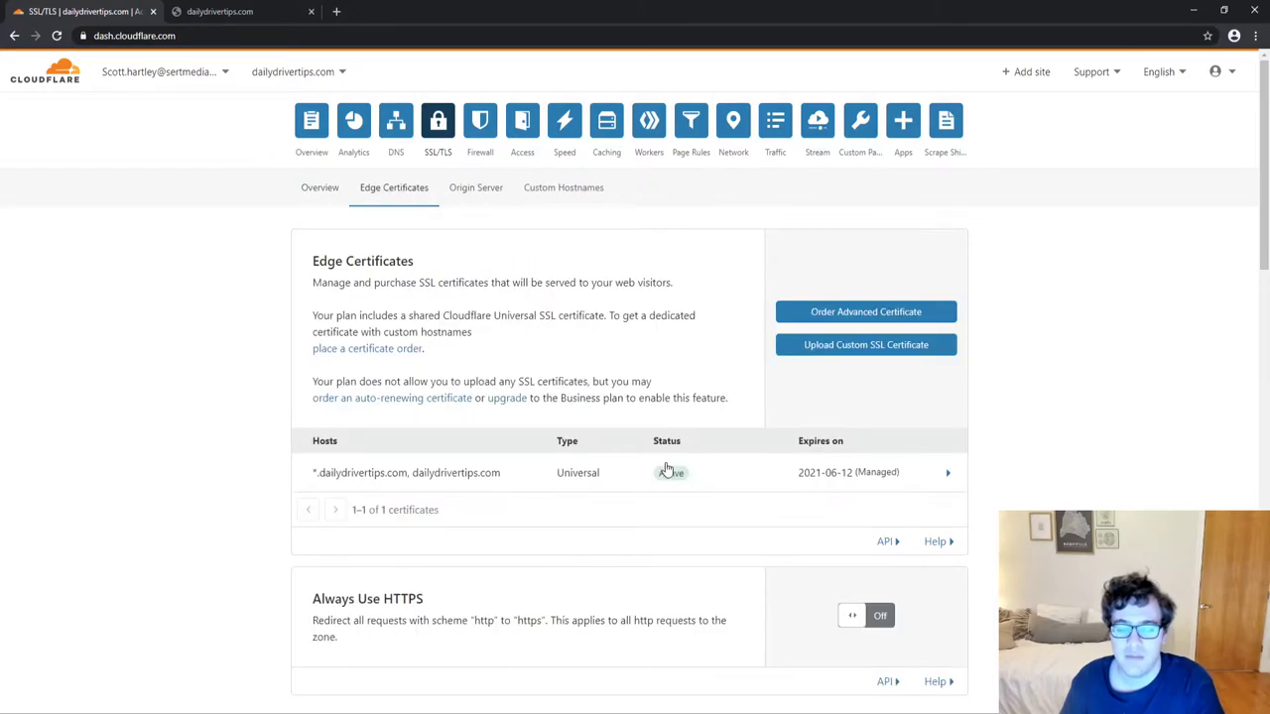
left_click_drag(650, 444, 674, 452)
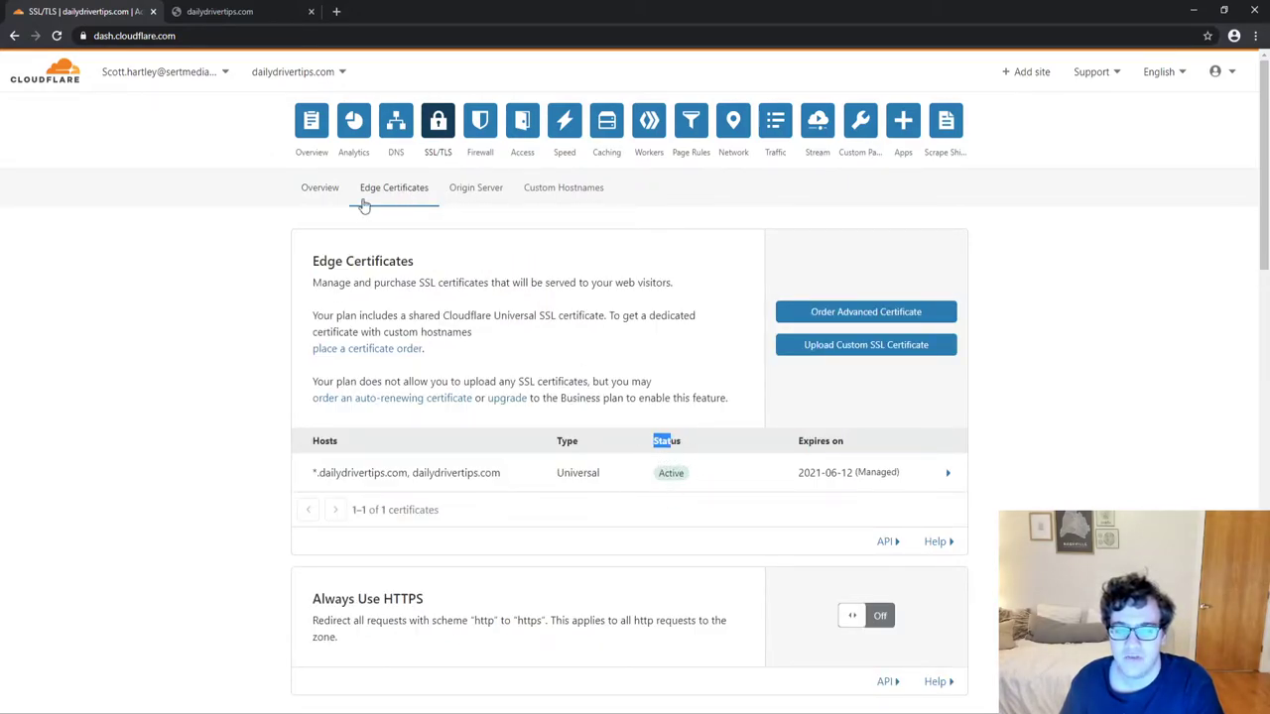
left_click(323, 124)
left_click(367, 267)
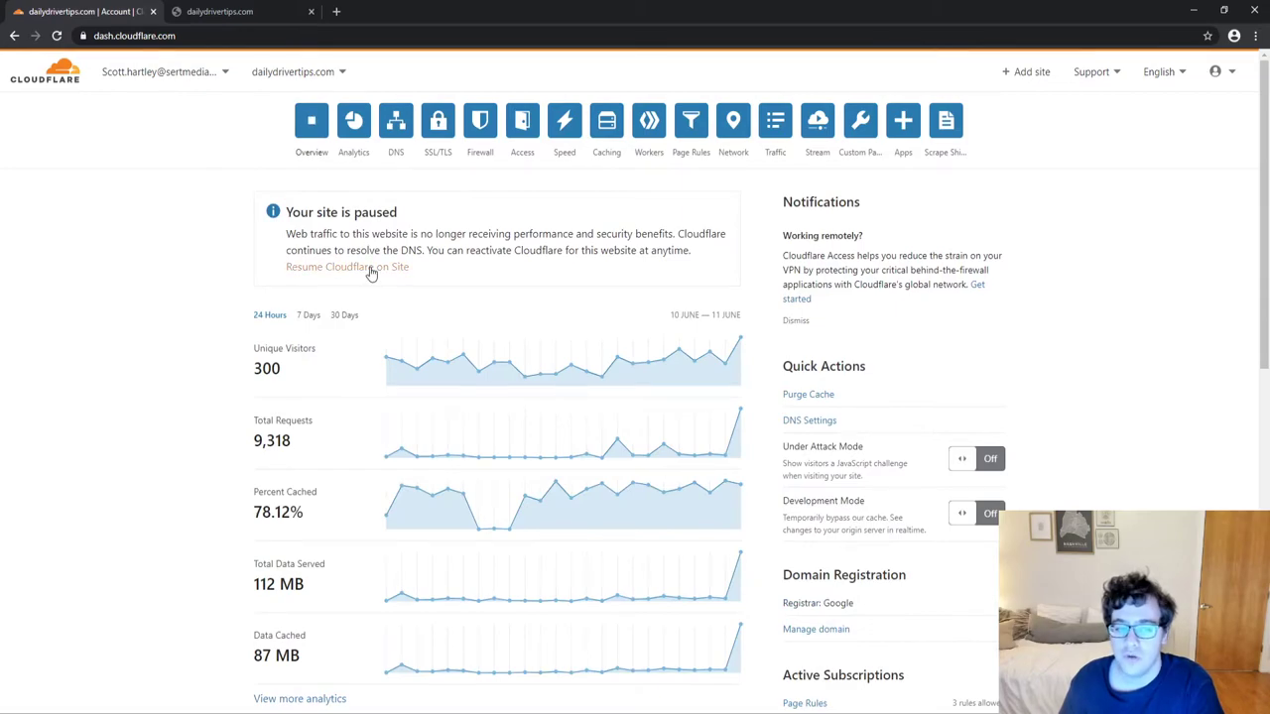
Inspect the DNS records, confirming both A records for 178.128.191.198 are Proxied.
left_click(395, 124)
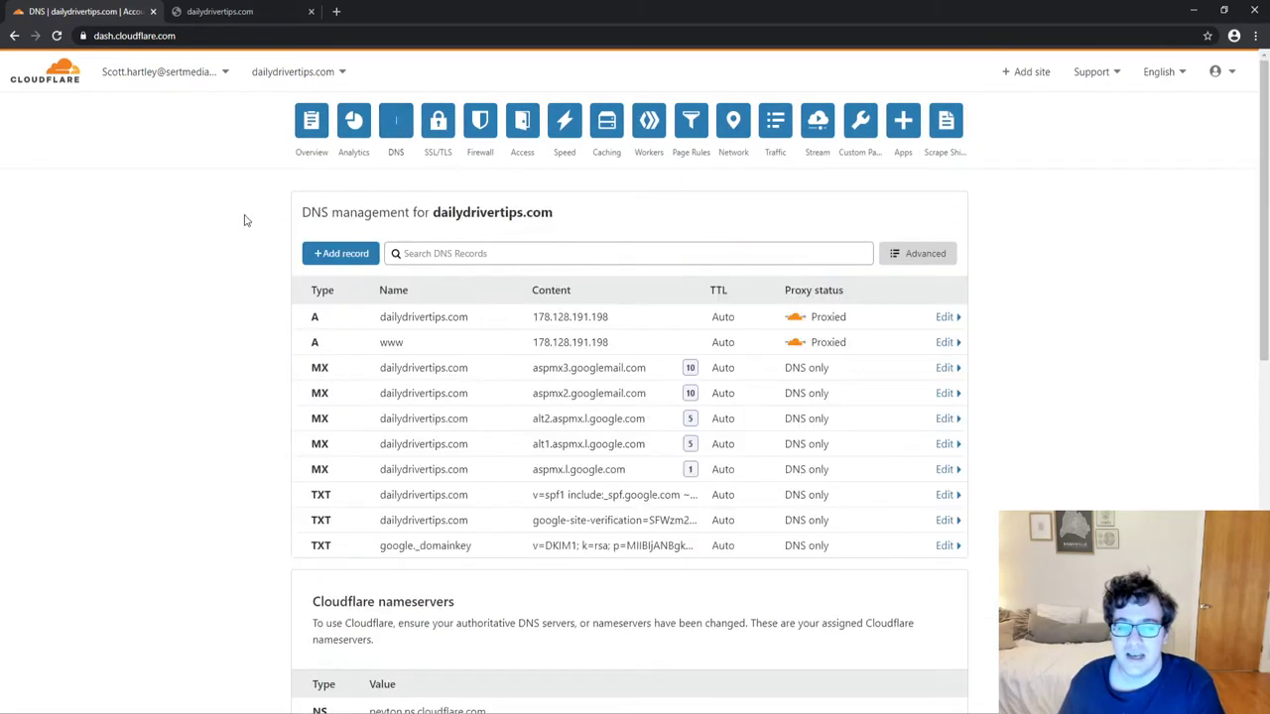
scroll(440, 272, "down", 1)
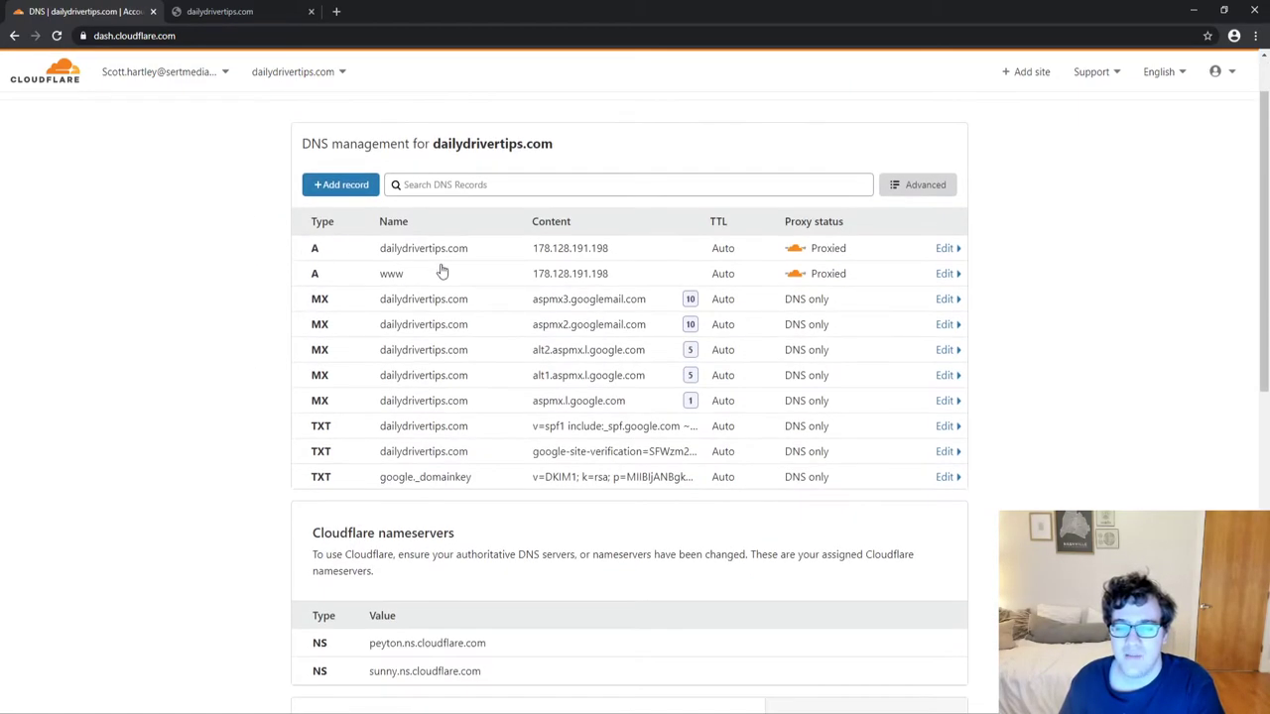
left_click(796, 251)
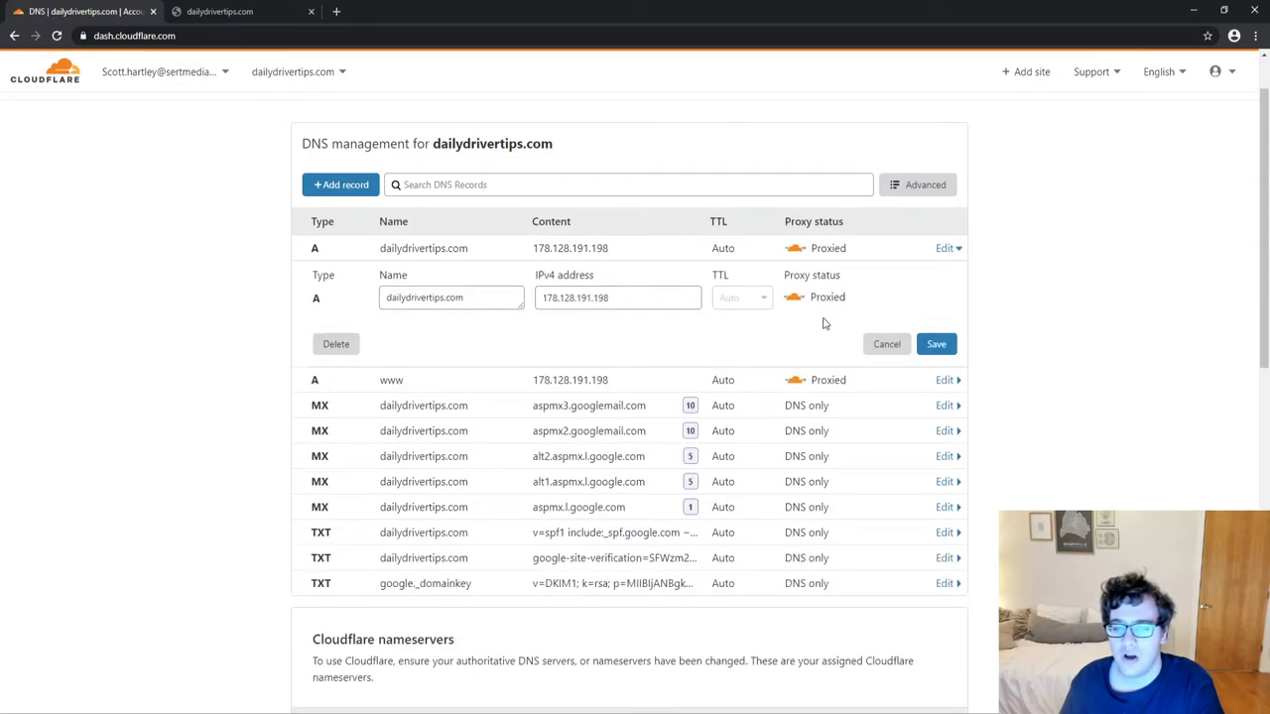
left_click(845, 247)
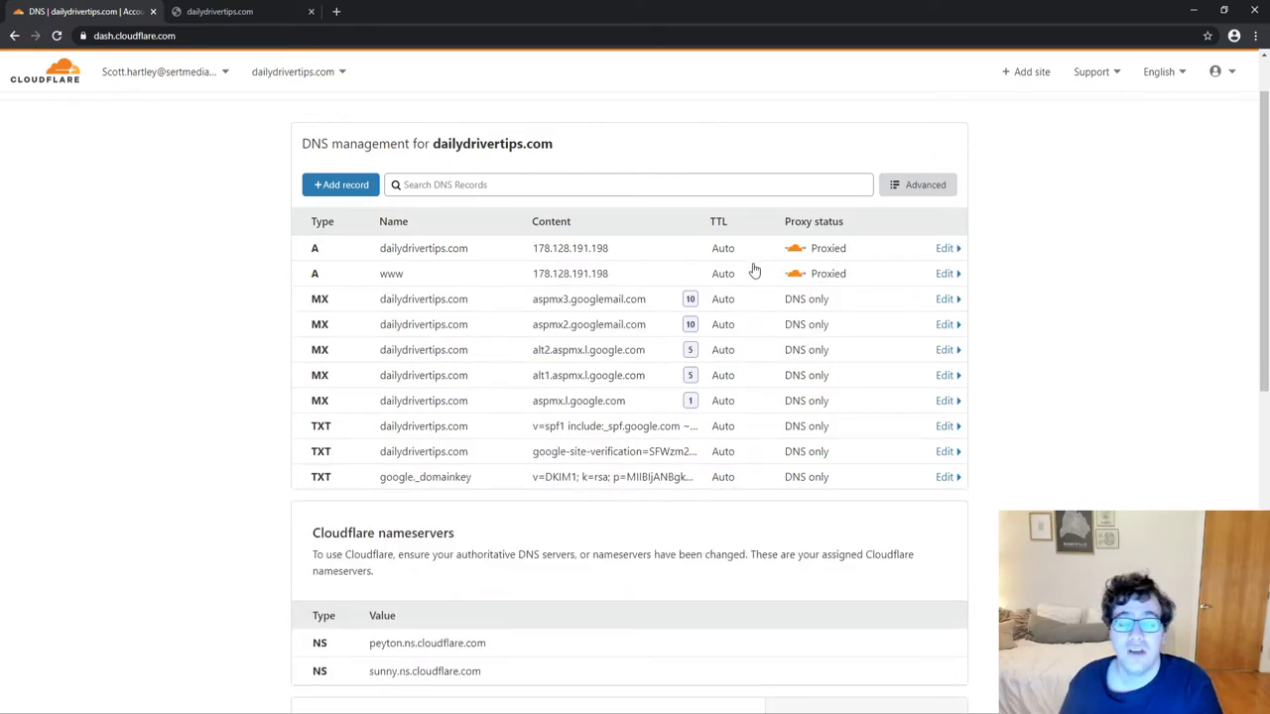
scroll(912, 354, "down", 4)
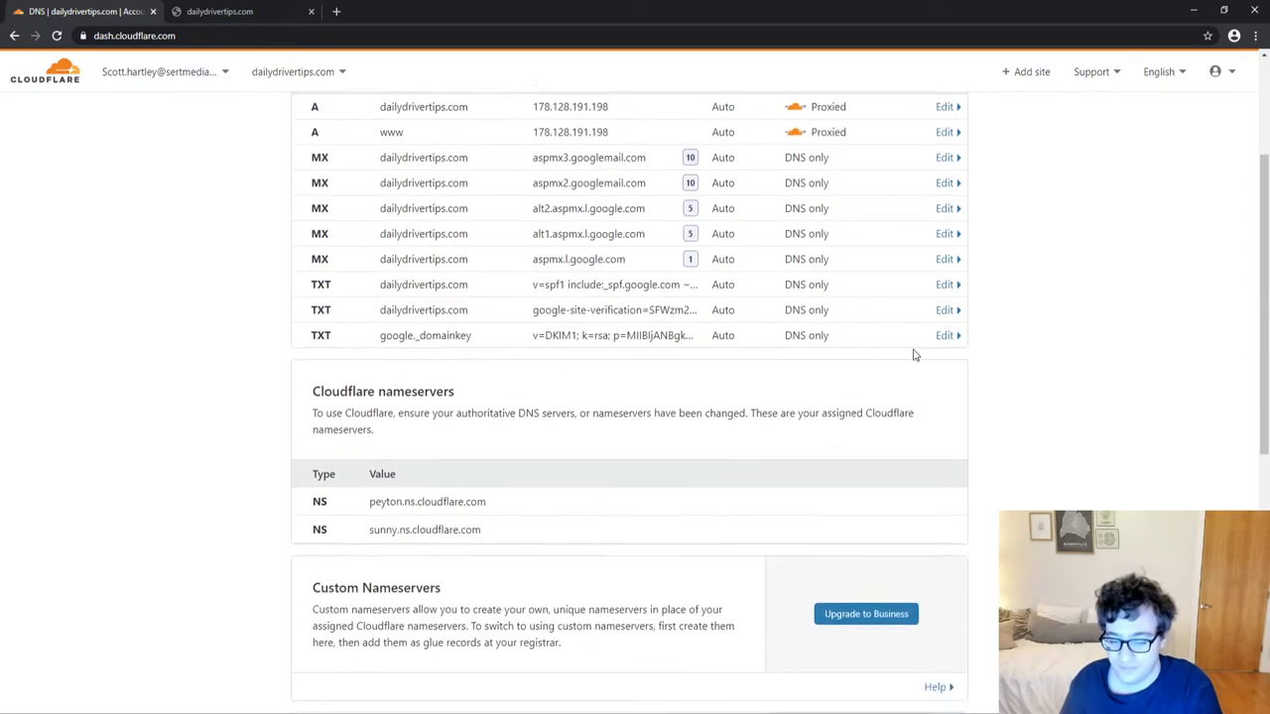
scroll(1010, 309, "up", 5)
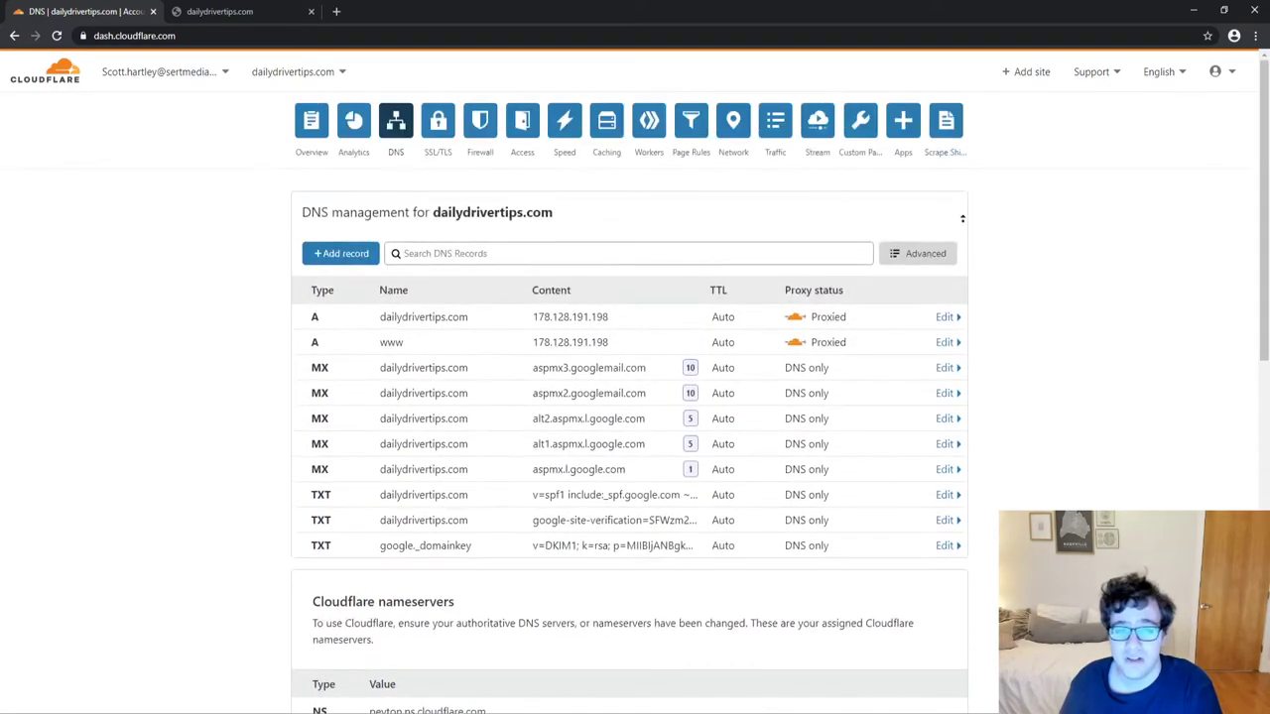
Return to SSL/TLS Overview, confirming encryption mode is still Full (strict).
left_click(439, 129)
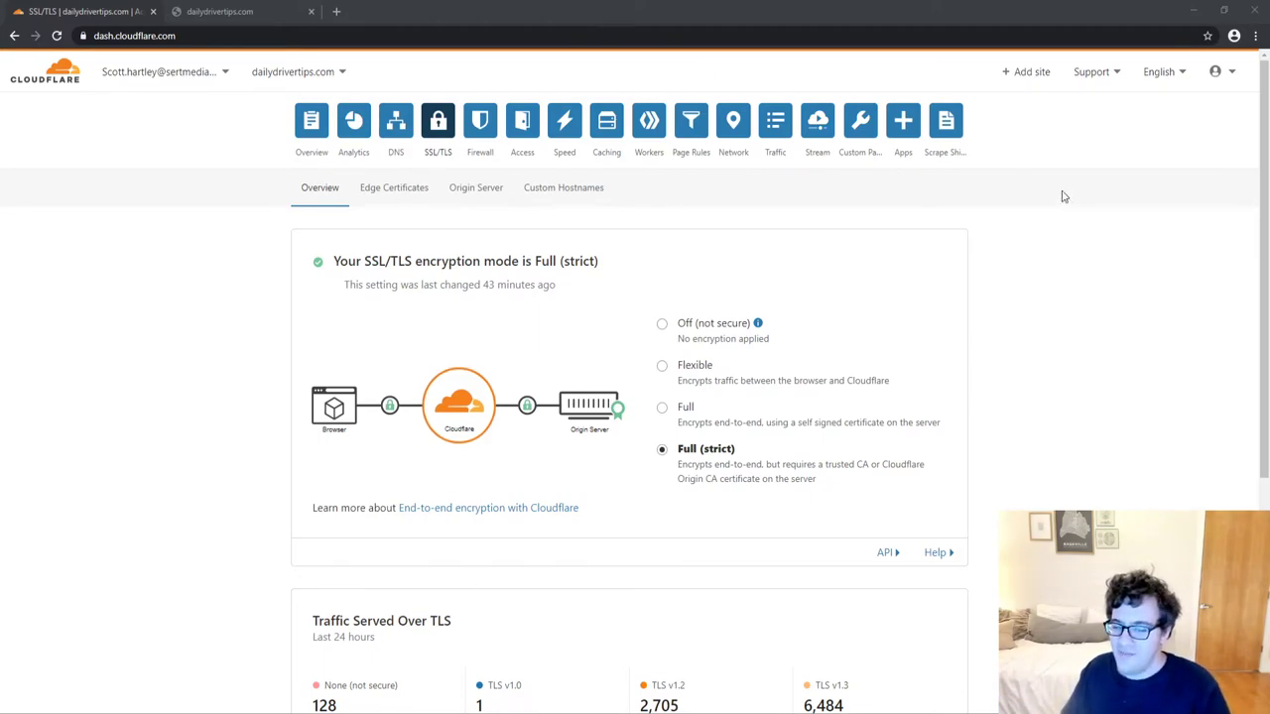
Check the Active Universal certificate, then recheck dailydrivertips.com, which still shows the cipher mismatch error.
left_click(1187, 288)
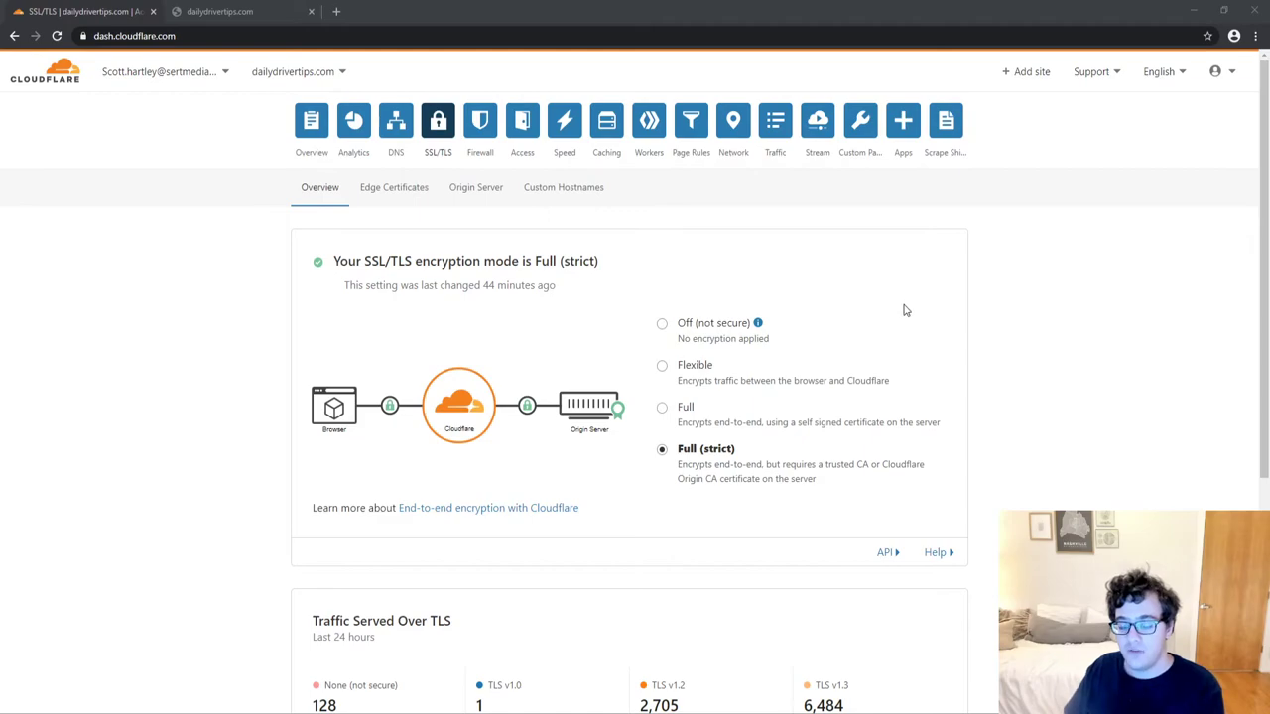
left_click(396, 191)
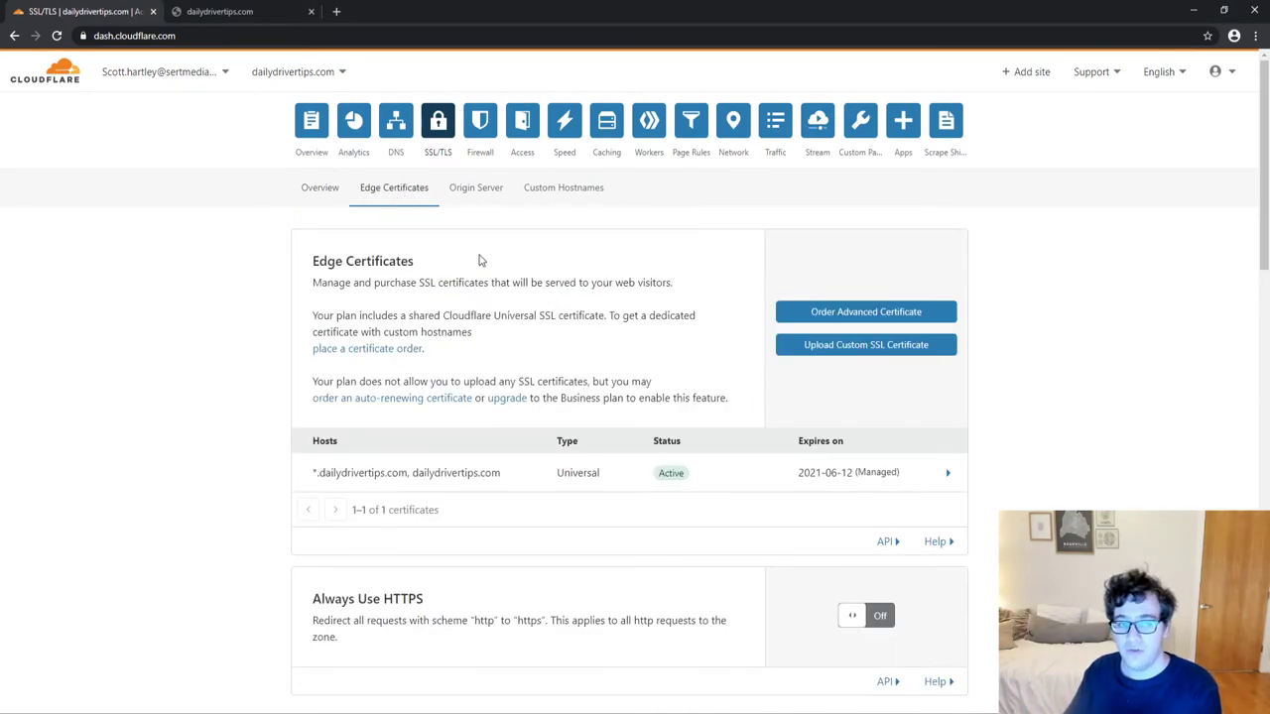
left_click(278, 11)
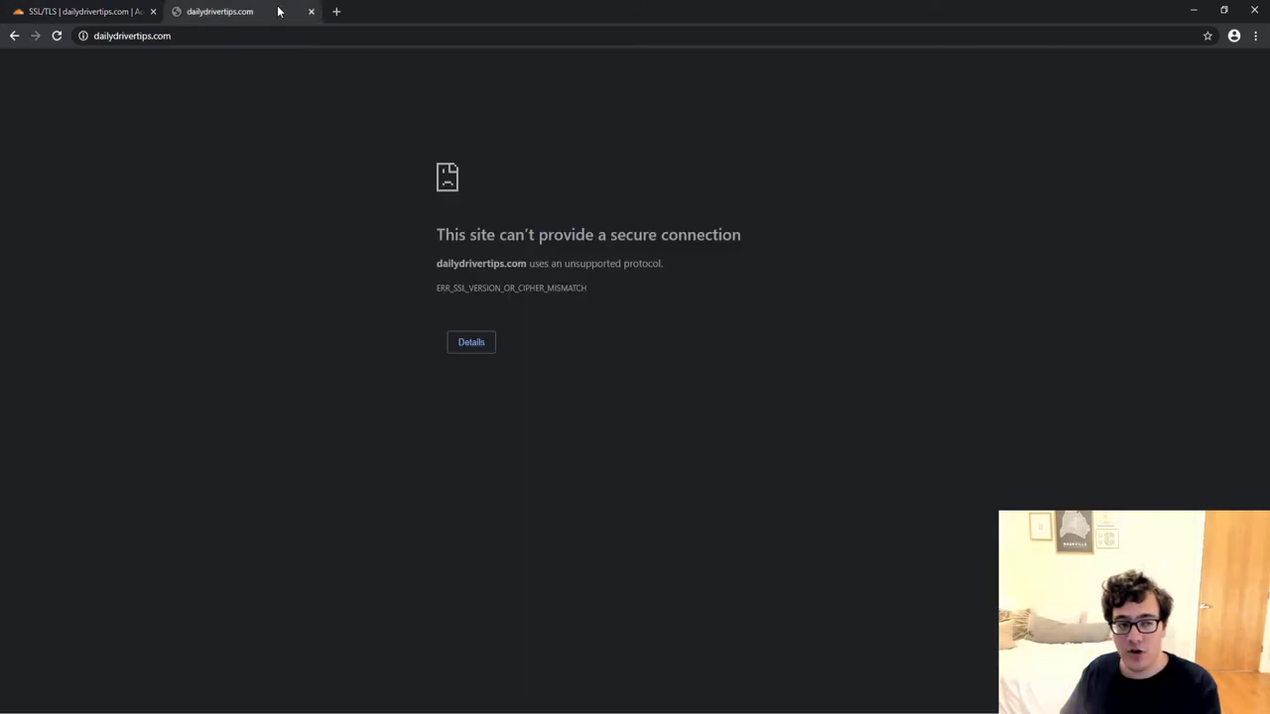
Switch back to the Cloudflare Edge Certificates tab with the Active Universal certificate.
left_click(131, 14)
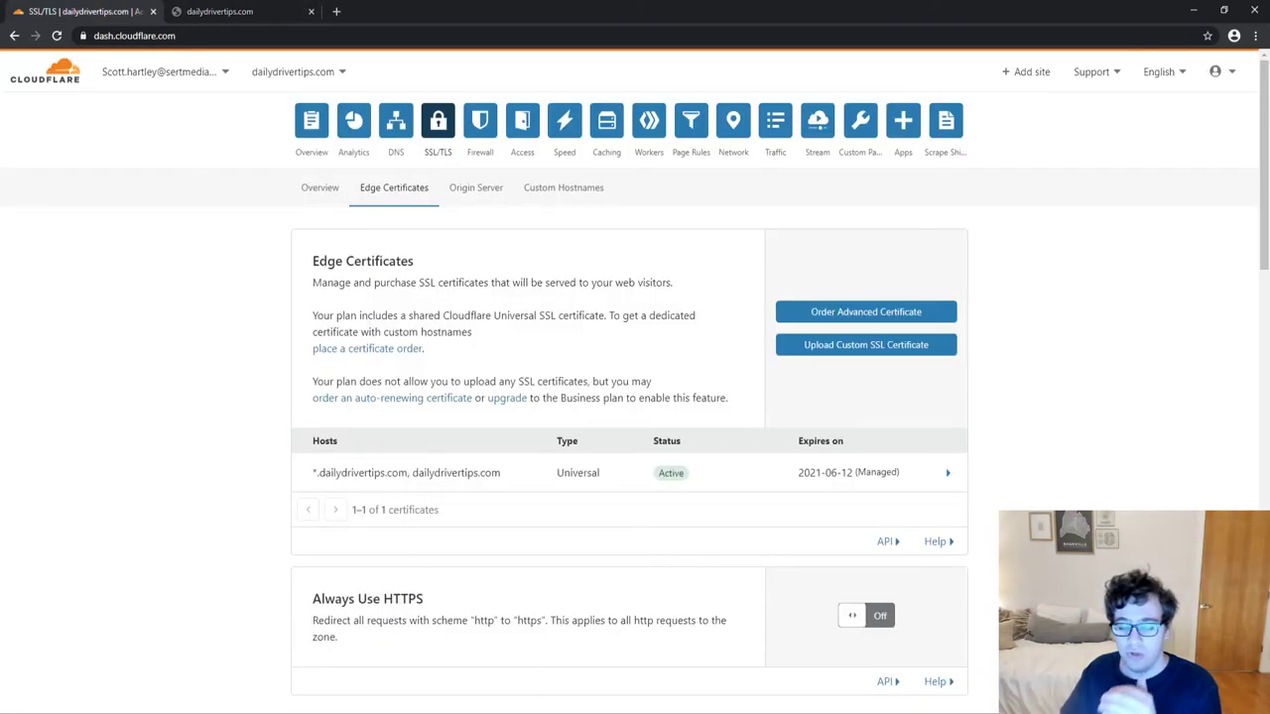